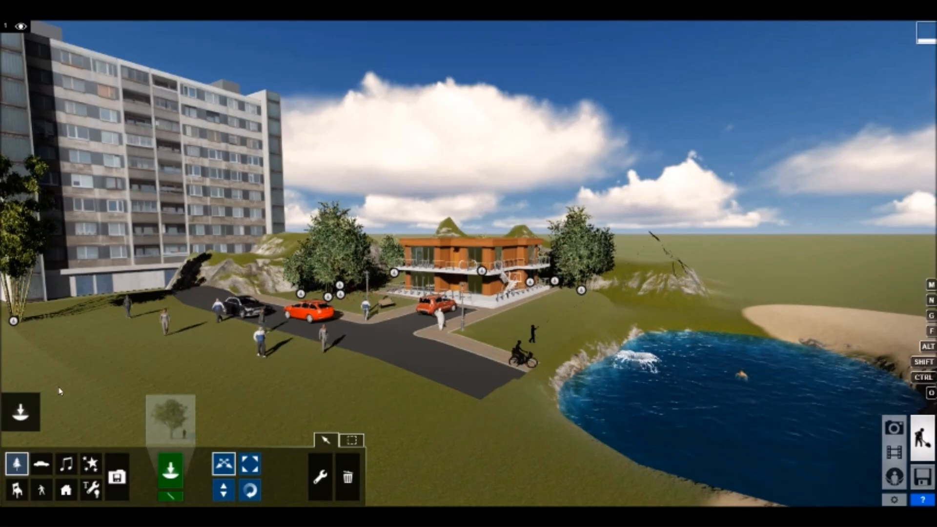
- Place the Crowd_Medium_USA_001 sound from the people sounds on the grass beside the pedestrians near the road
{"action": "left_click", "coordinate": [68, 465]}
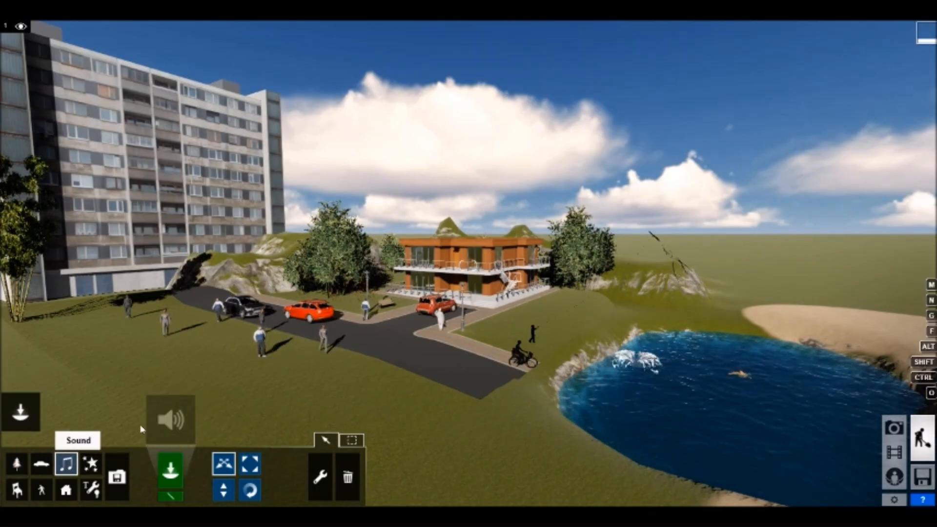
{"action": "left_click", "coordinate": [172, 419]}
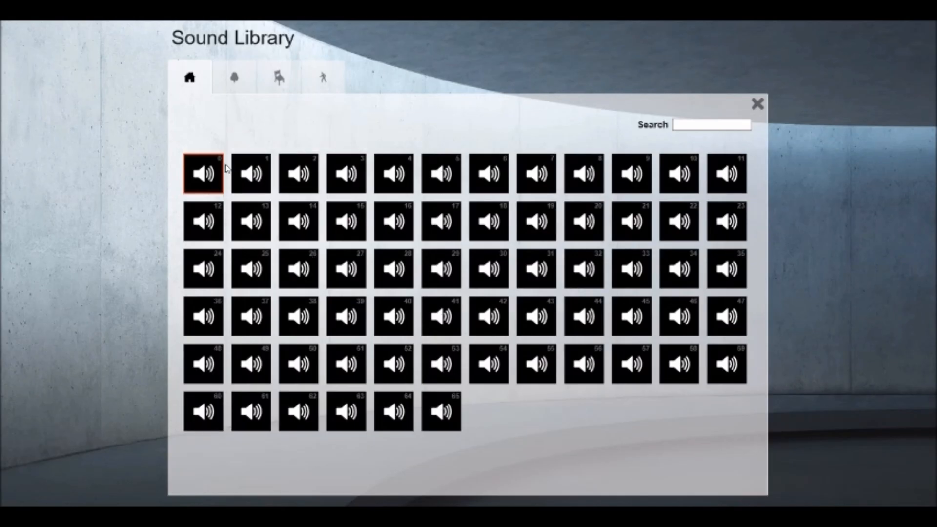
{"action": "left_click", "coordinate": [323, 78]}
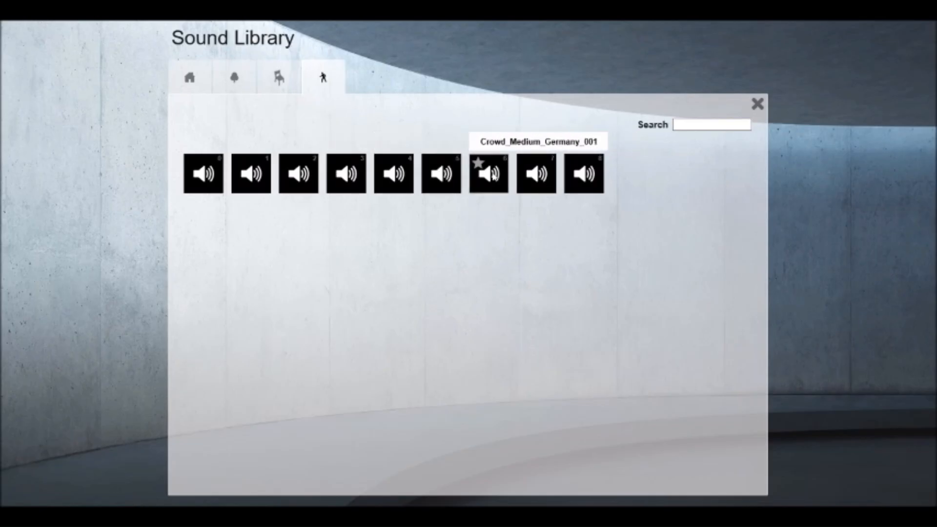
{"action": "left_click", "coordinate": [549, 182]}
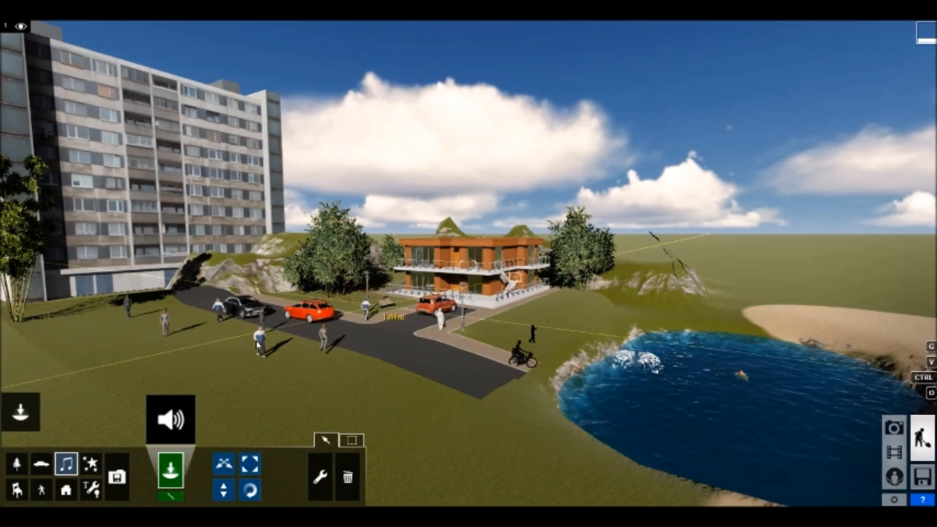
{"action": "left_click", "coordinate": [231, 351]}
{"action": "key", "text": "s"}
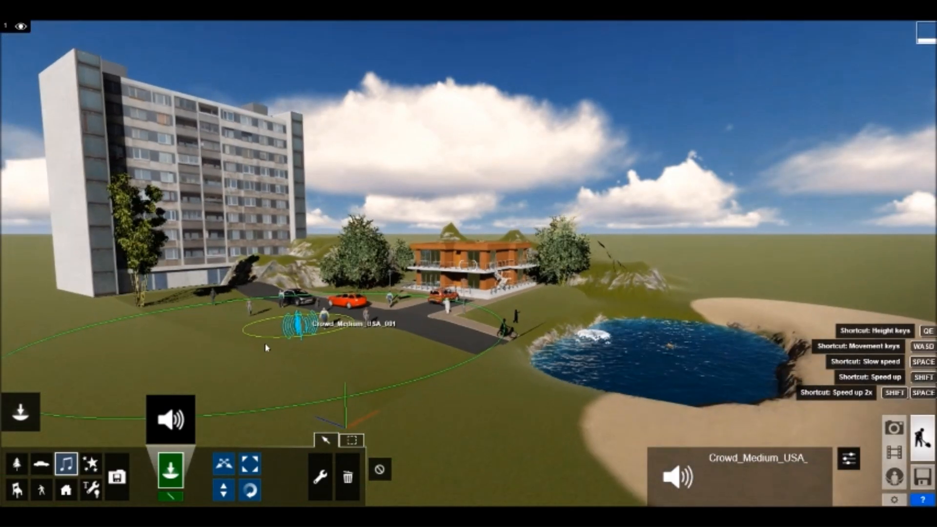
{"action": "key", "text": "s"}
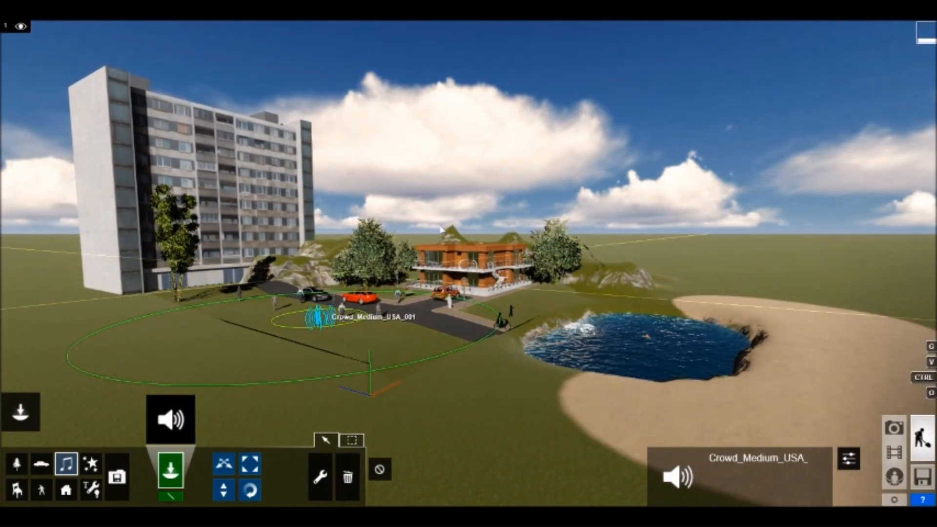
{"action": "key", "text": "w"}
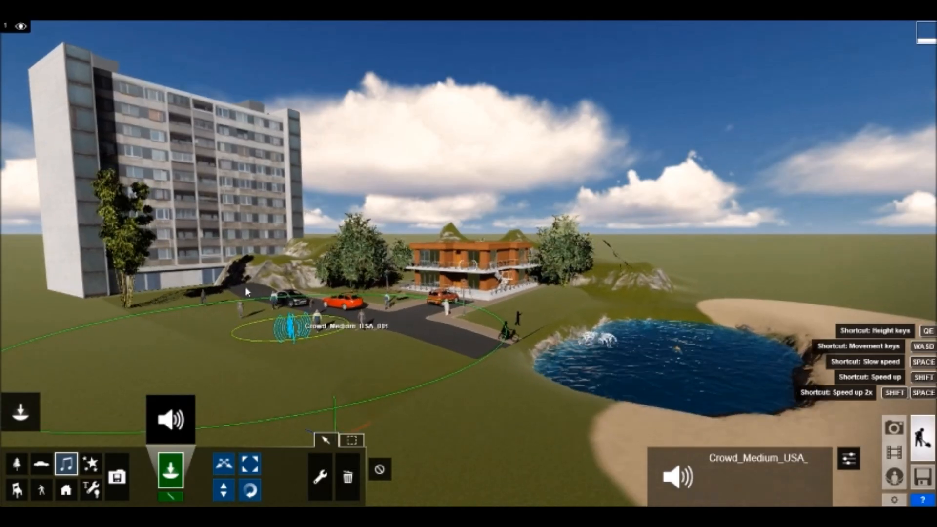
- Place the Rain_Moderate_001 nature sound on the grass beside the road, near the crowd sound
{"action": "left_click", "coordinate": [176, 418]}
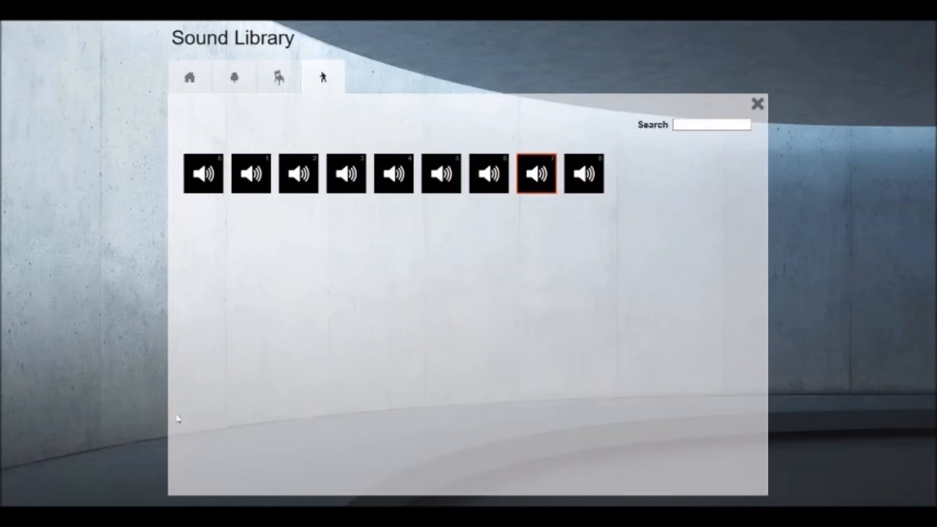
{"action": "left_click", "coordinate": [250, 83]}
{"action": "left_click", "coordinate": [278, 78]}
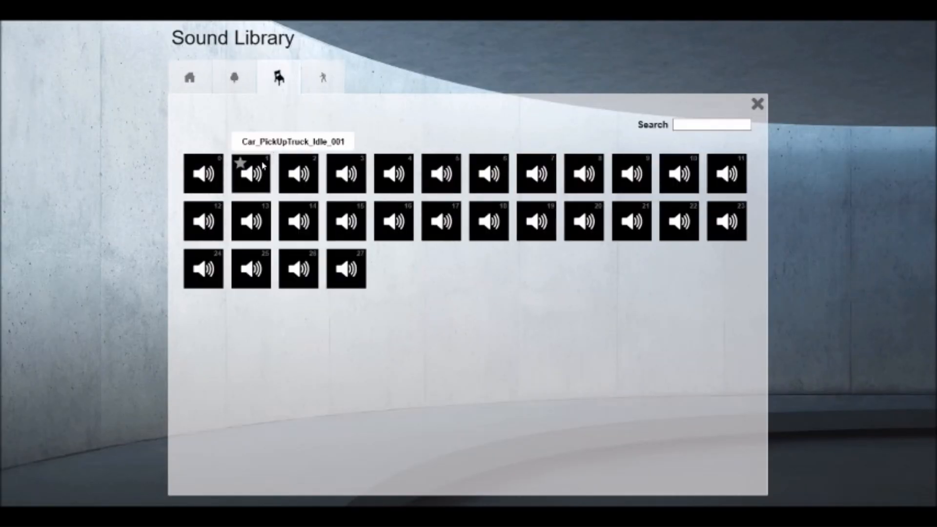
{"action": "left_click", "coordinate": [249, 78]}
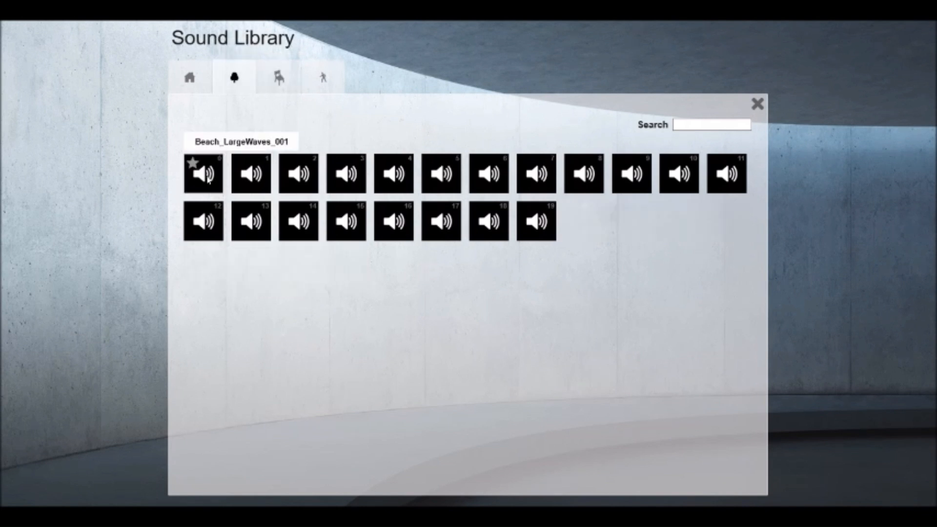
{"action": "mouse_move", "coordinate": [246, 176]}
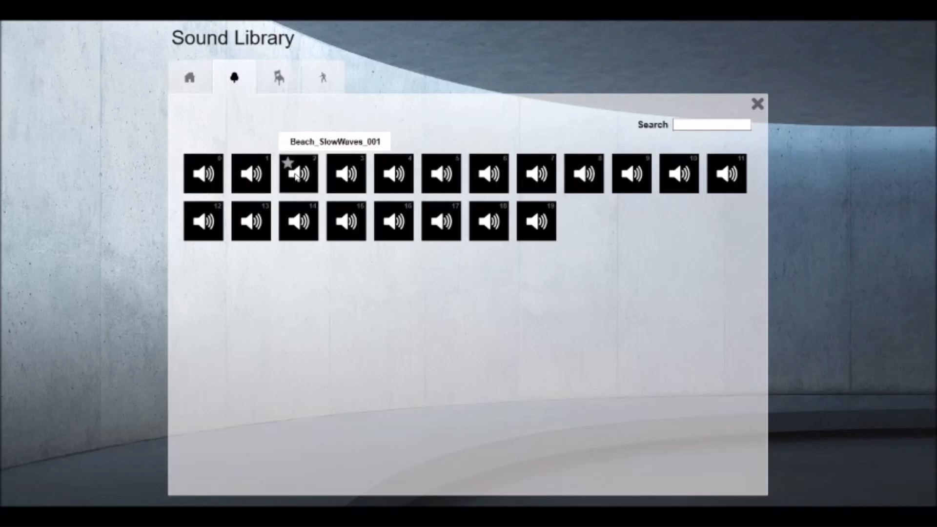
{"action": "mouse_move", "coordinate": [401, 180]}
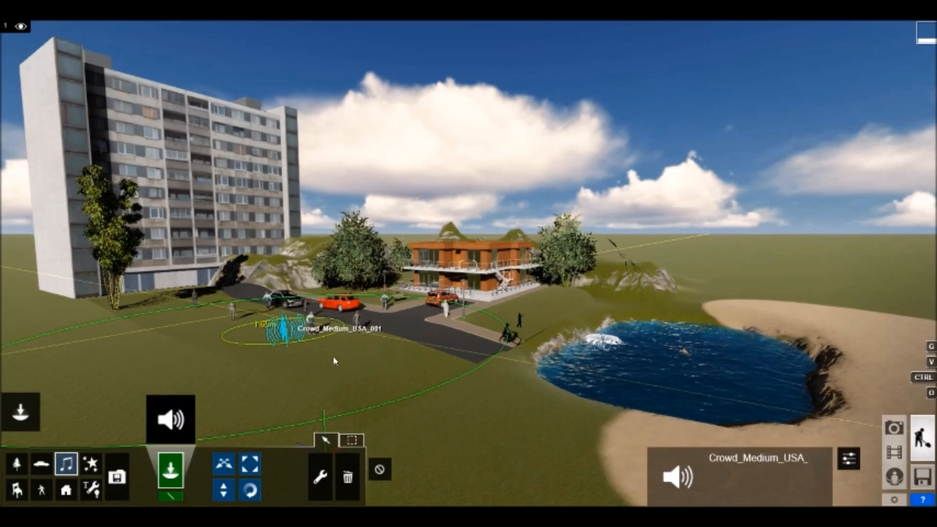
{"action": "left_click", "coordinate": [360, 343]}
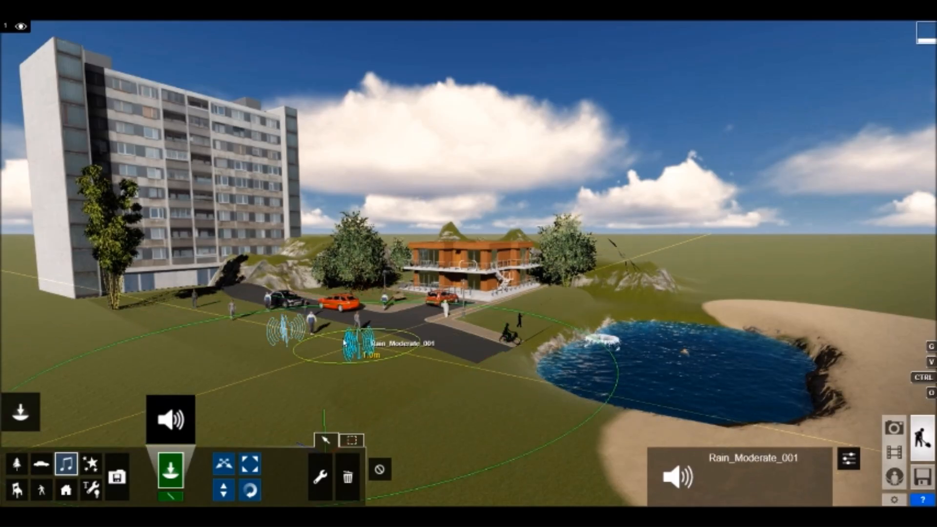
- Enlarge the rain sound with Size object so its range spreads across the grass and part of the lake
{"action": "key", "text": "s"}
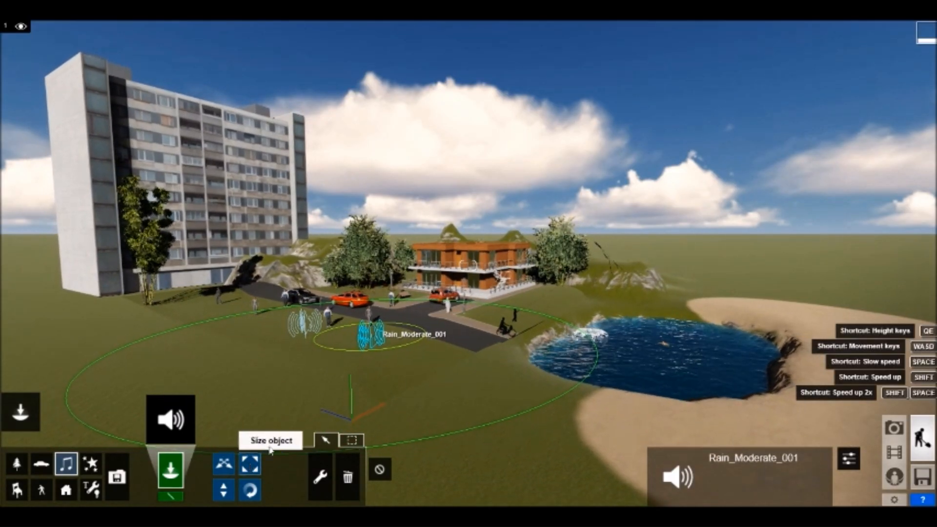
{"action": "left_click", "coordinate": [249, 463]}
{"action": "key", "text": "s"}
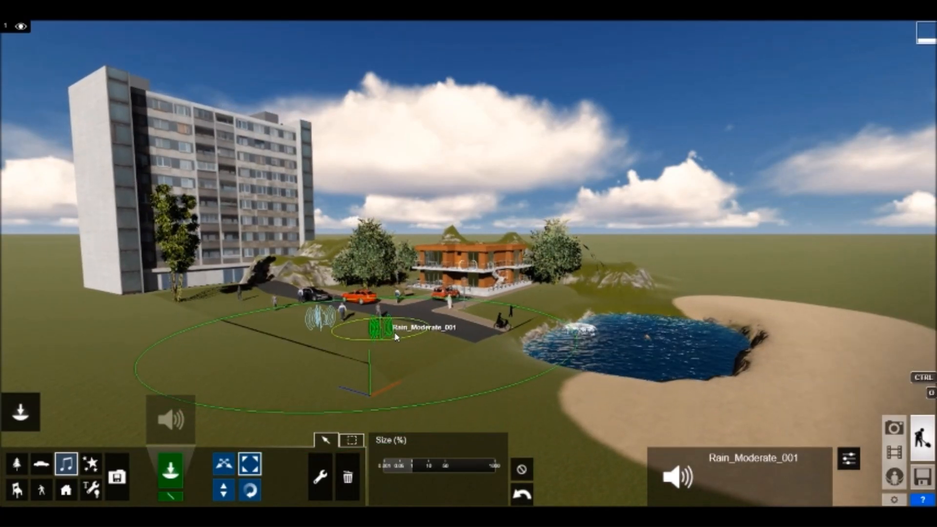
{"action": "left_click_drag", "start_coordinate": [384, 333], "coordinate": [345, 322]}
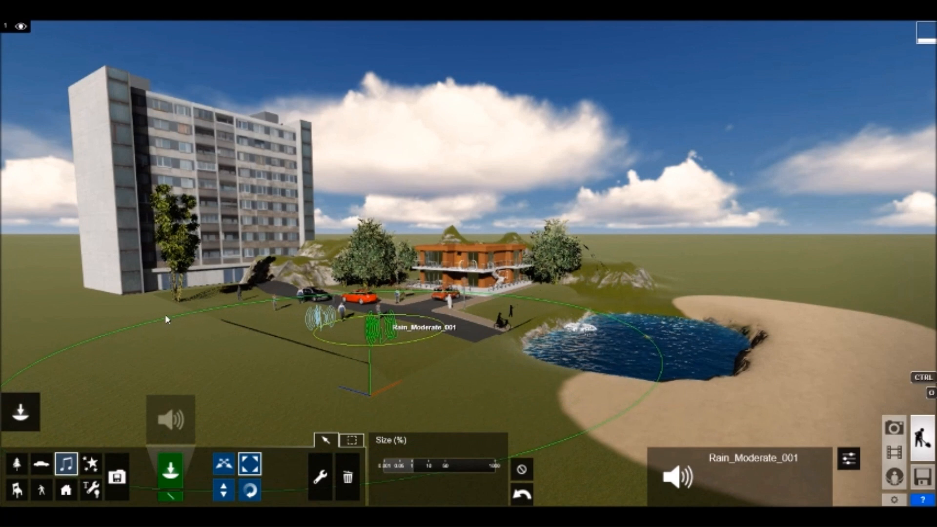
{"action": "left_click_drag", "start_coordinate": [166, 320], "coordinate": [86, 316]}
- Move the rain sound onto the road near the red cars and enlarge its range to cover the whole site
{"action": "key", "text": "s"}
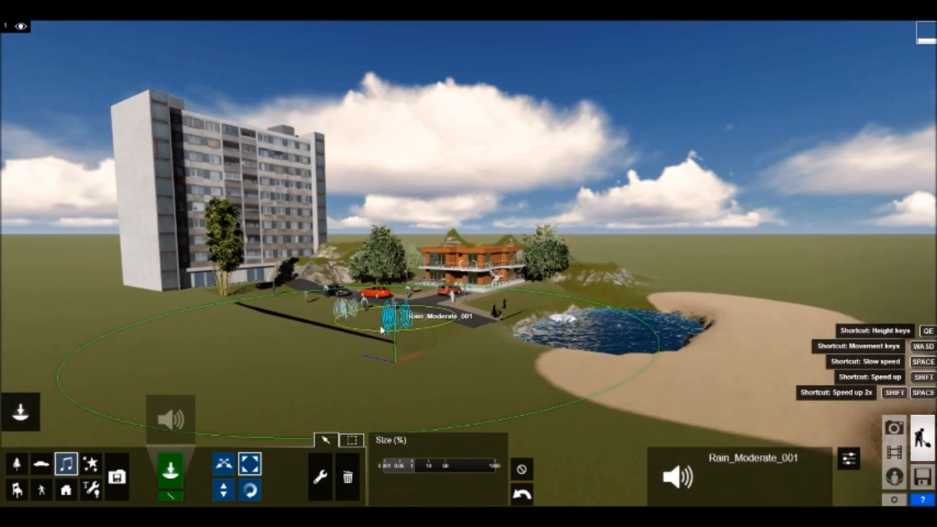
{"action": "right_click_drag", "start_coordinate": [417, 298], "coordinate": [410, 326]}
{"action": "key", "text": "q"}
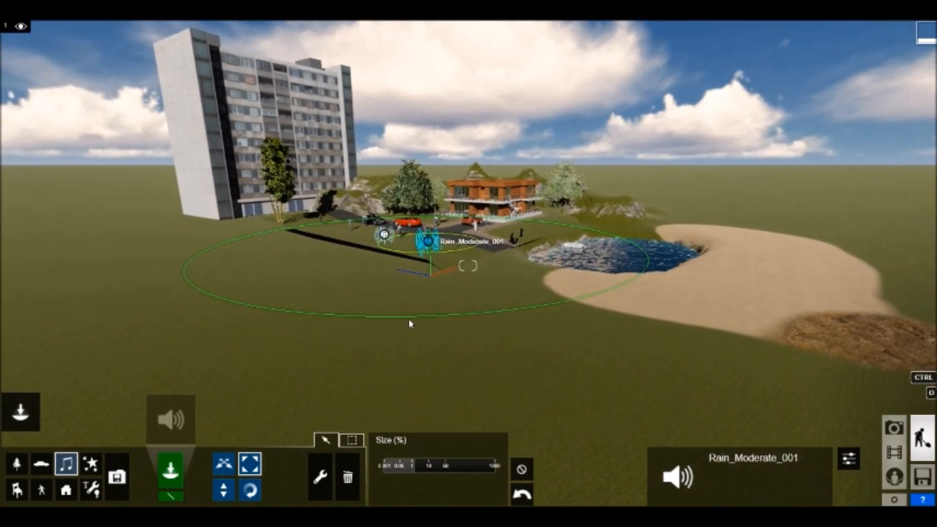
{"action": "left_click", "coordinate": [224, 465]}
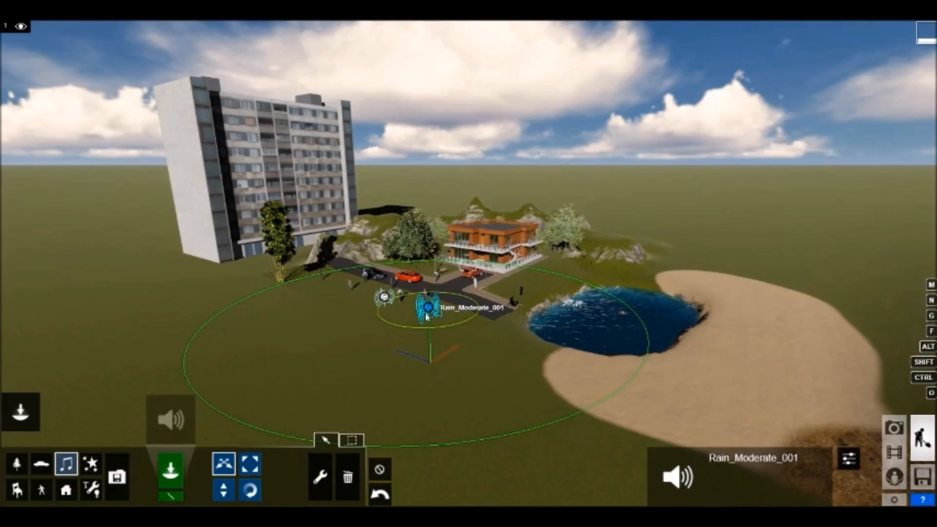
{"action": "mouse_move", "coordinate": [430, 291]}
{"action": "left_mouse_down"}
{"action": "mouse_move", "coordinate": [420, 279]}
{"action": "mouse_move", "coordinate": [425, 287]}
{"action": "left_mouse_up"}
{"action": "key", "text": "l"}
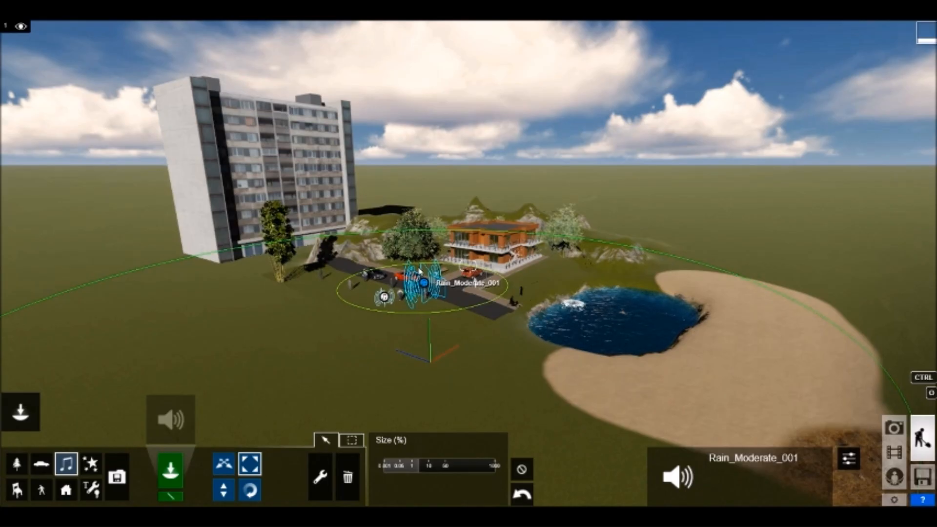
- Place the Forest_001 sound on the rocky mound between the apartment block and the tree by the road
{"action": "left_click", "coordinate": [170, 420]}
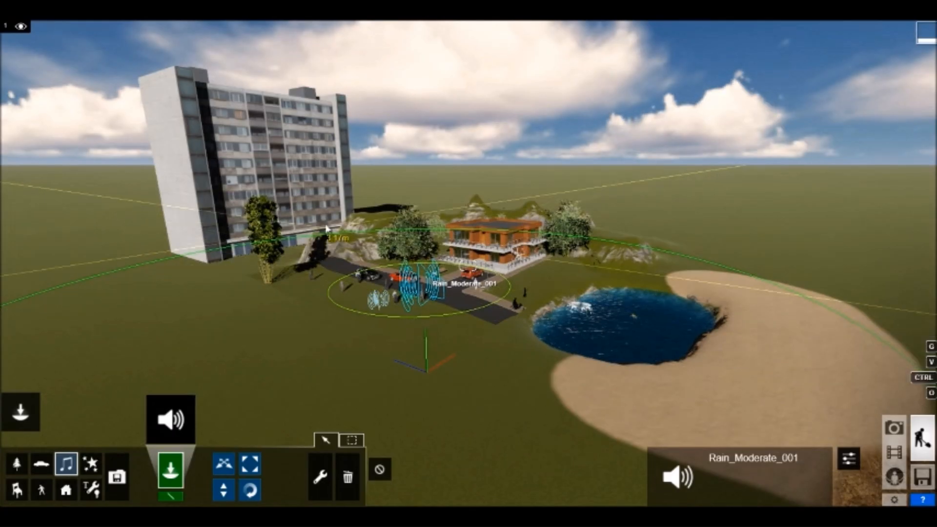
{"action": "scroll", "coordinate": [318, 268], "scroll_direction": "down", "scroll_amount": 3}
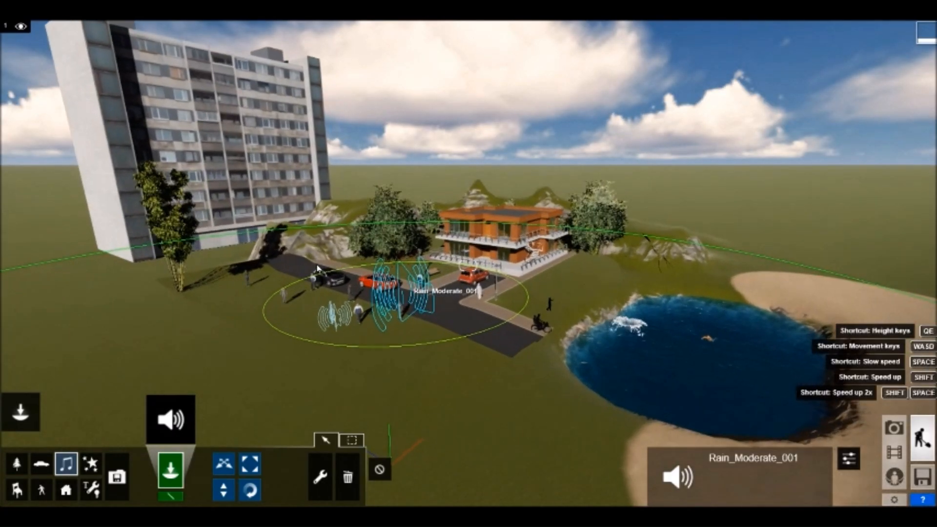
{"action": "key", "text": "w"}
{"action": "key", "text": "a"}
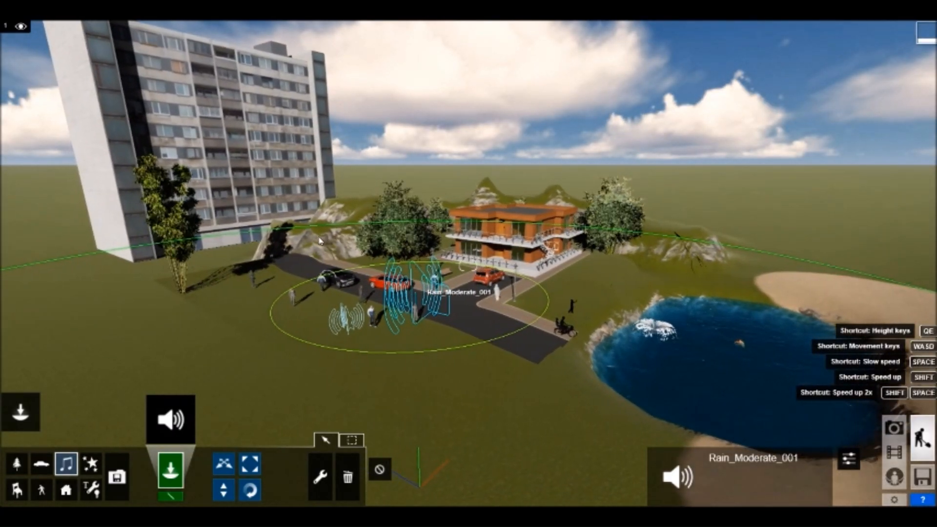
{"action": "key", "text": "w"}
{"action": "key", "text": "a"}
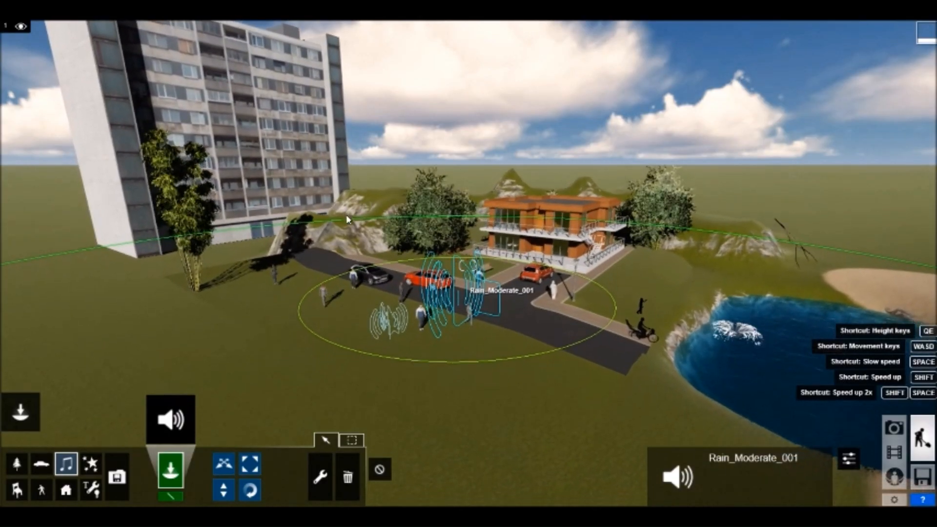
{"action": "key", "text": "w"}
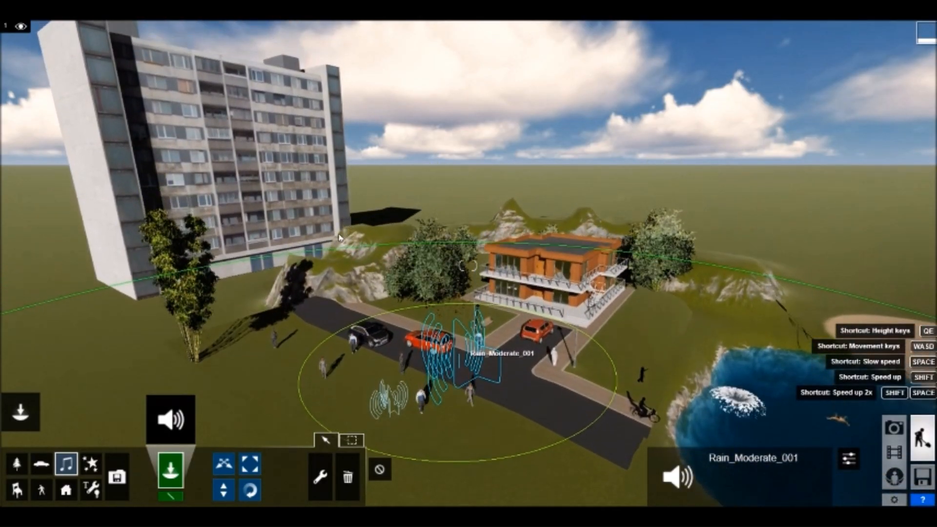
{"action": "key", "text": "q"}
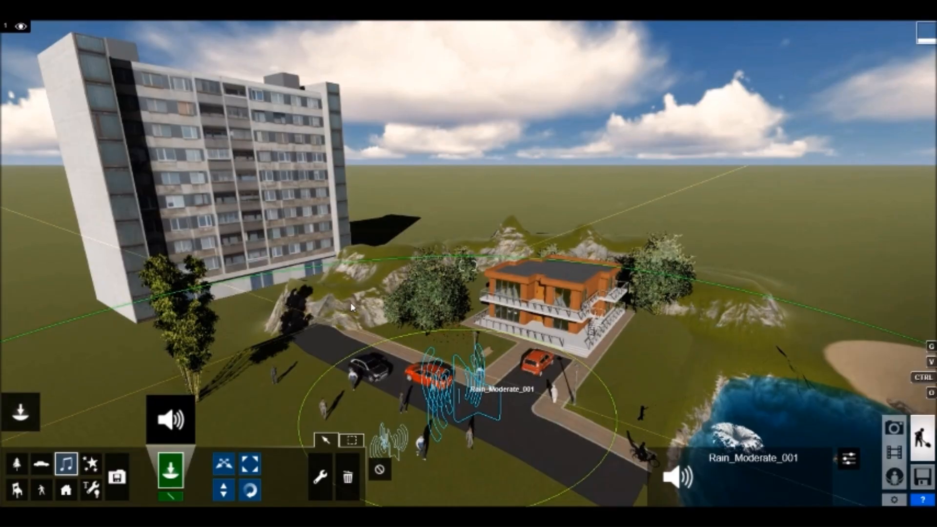
{"action": "left_click", "coordinate": [351, 306]}
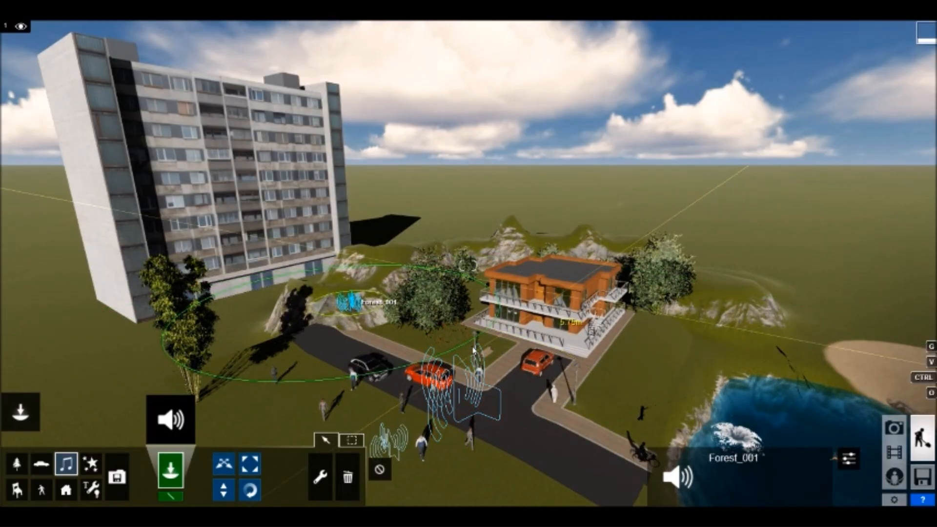
- Play the Flythrough clip in Movie mode to preview it with the placed sounds, and pause it near the end
{"action": "key", "text": "a"}
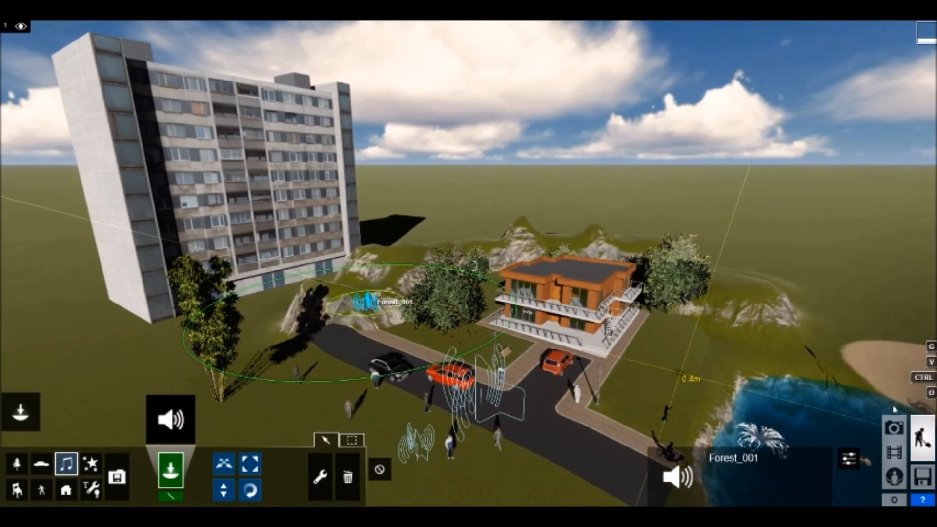
{"action": "left_click", "coordinate": [894, 452]}
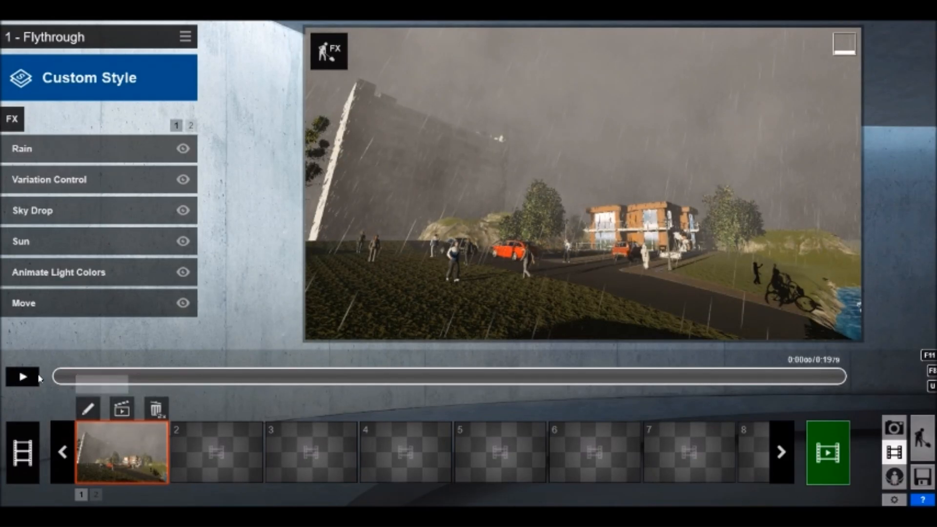
{"action": "left_click", "coordinate": [25, 376]}
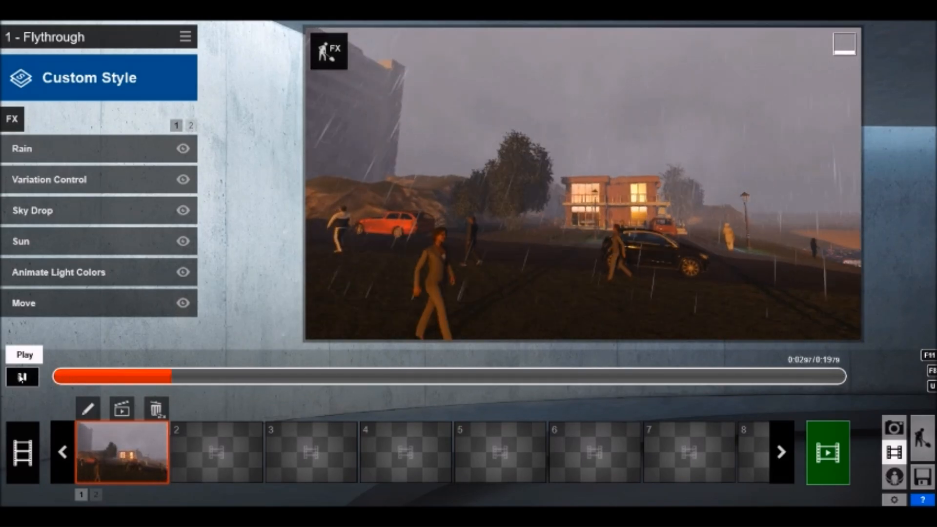
{"action": "left_click", "coordinate": [22, 377]}
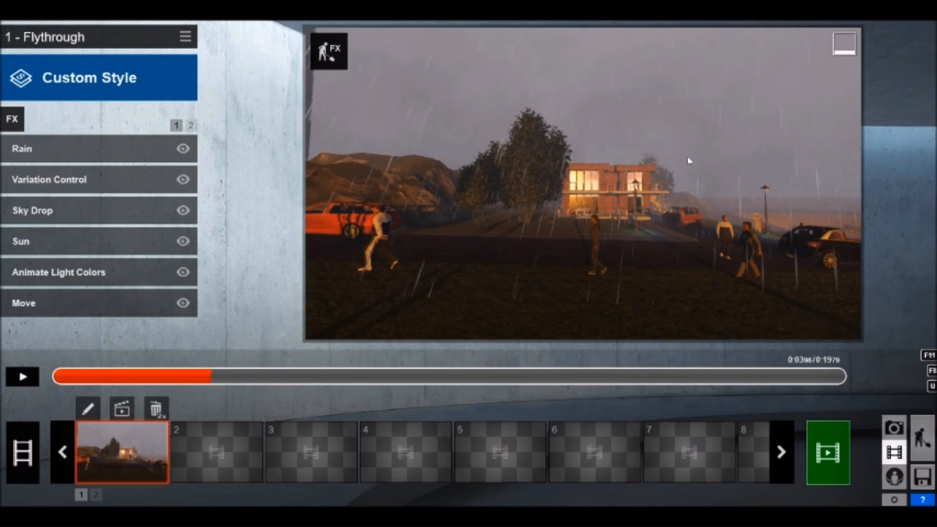
{"action": "left_click", "coordinate": [28, 379]}
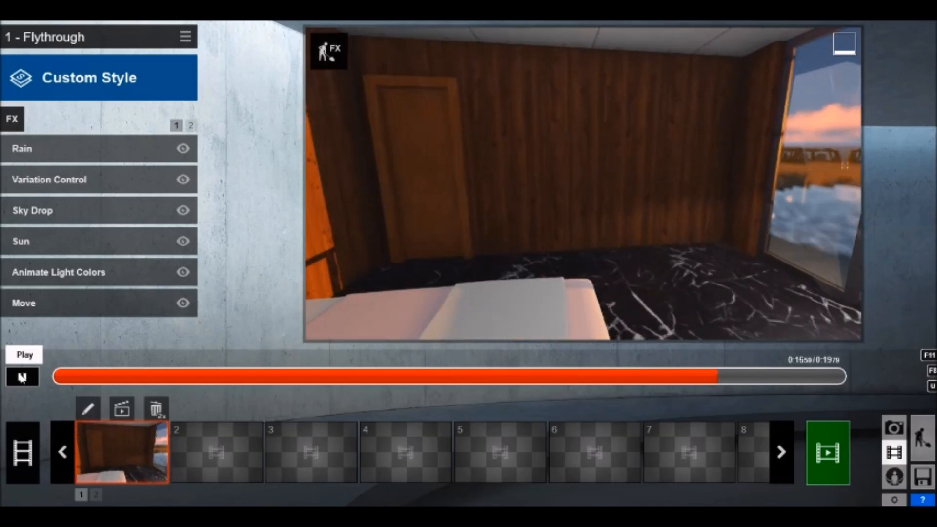
{"action": "left_click", "coordinate": [21, 379]}
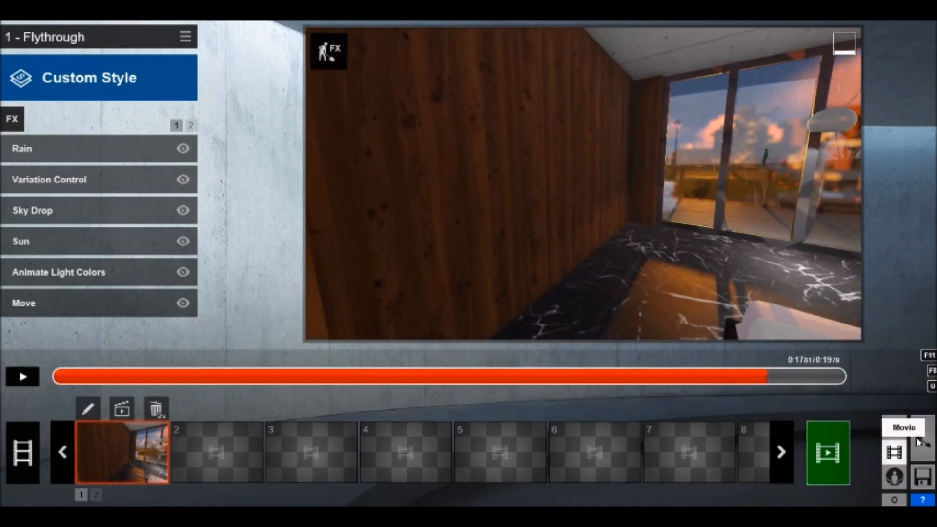
- Return to Build mode with the camera outdoors at the start of the Flythrough clip, facing the apartment block and the wooden house
{"action": "left_click", "coordinate": [922, 438]}
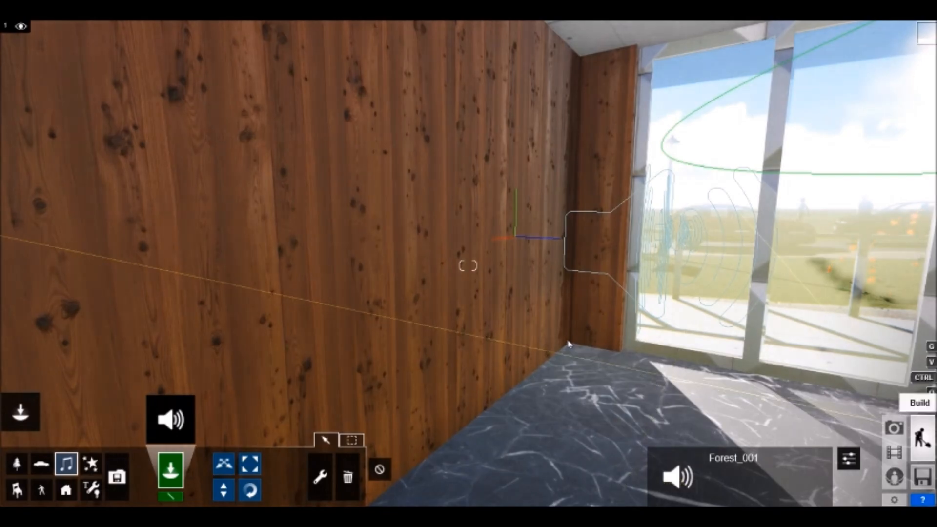
{"action": "key", "text": "s"}
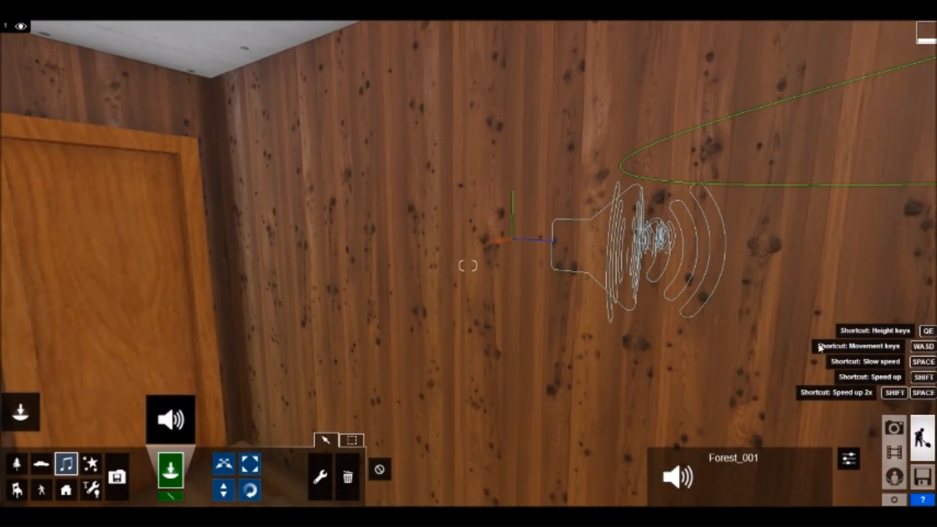
{"action": "left_click", "coordinate": [895, 452]}
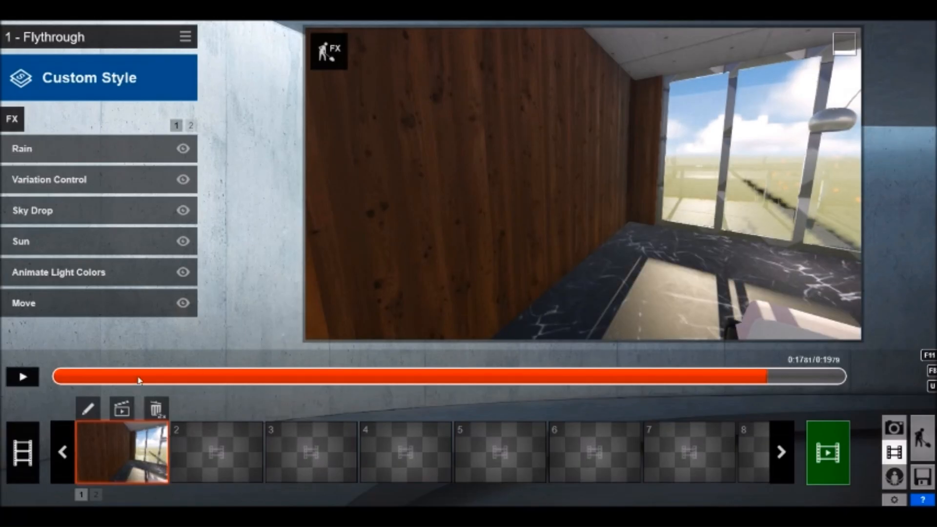
{"action": "left_click", "coordinate": [59, 377]}
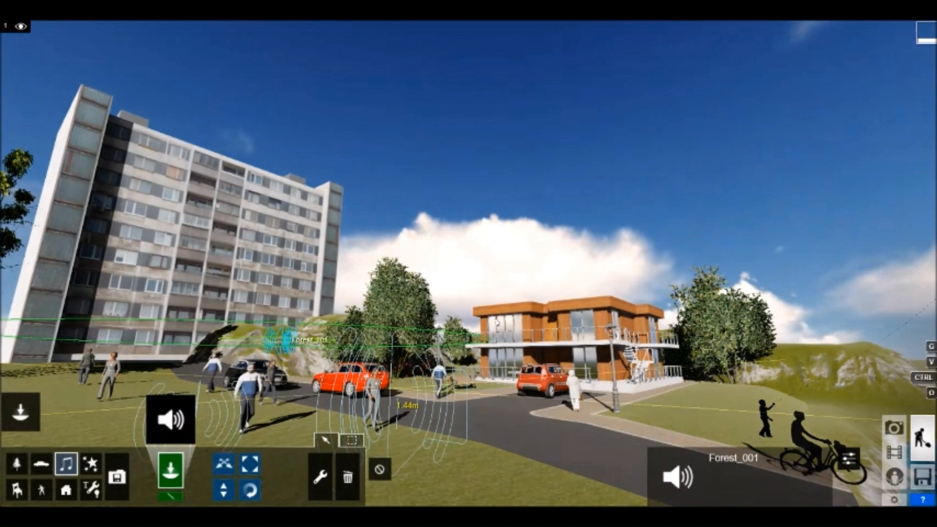
{"action": "key", "text": "s"}
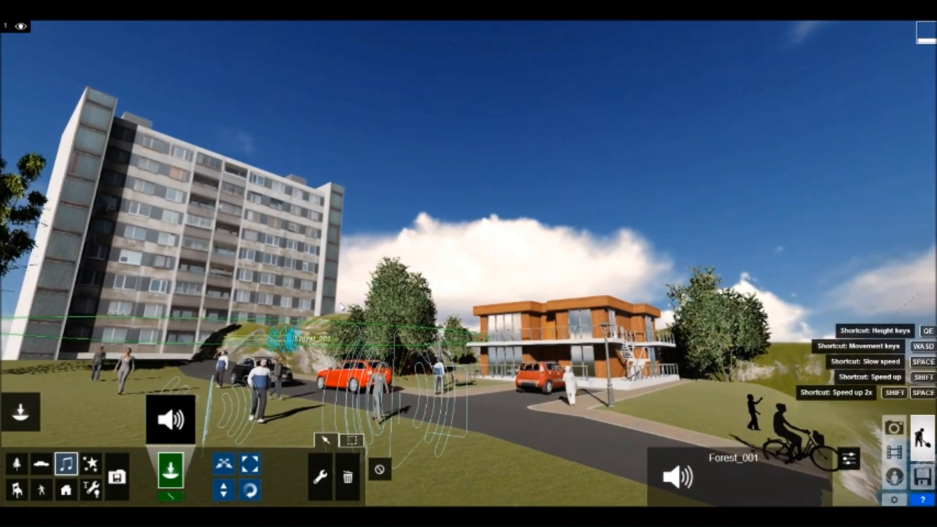
{"action": "key", "text": "s"}
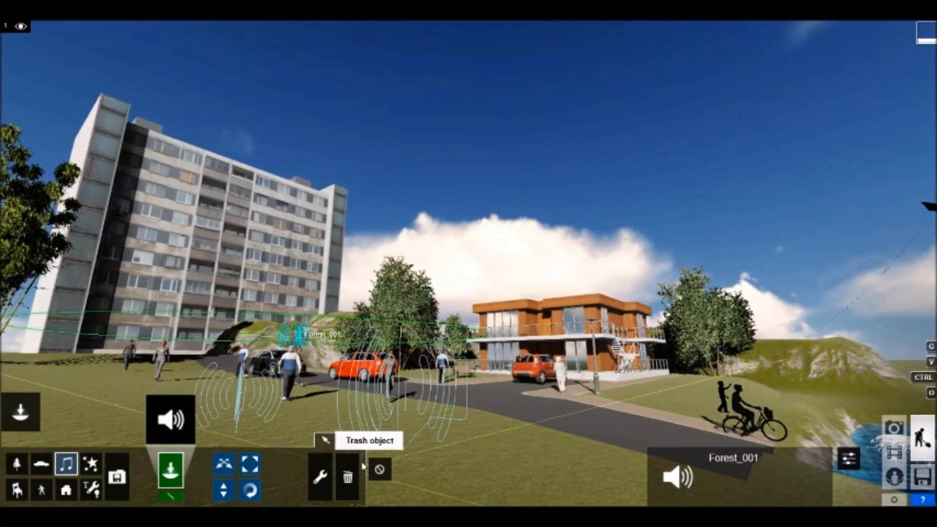
- In the rain sound's properties, set the min distance to about 13 m and reduce the max distance to just under 277 m
{"action": "left_click", "coordinate": [850, 458]}
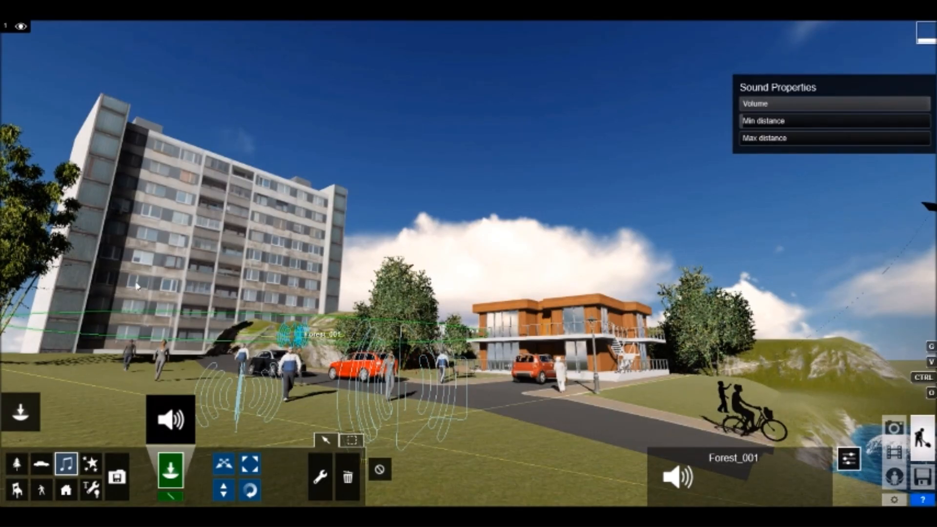
{"action": "left_click", "coordinate": [379, 470]}
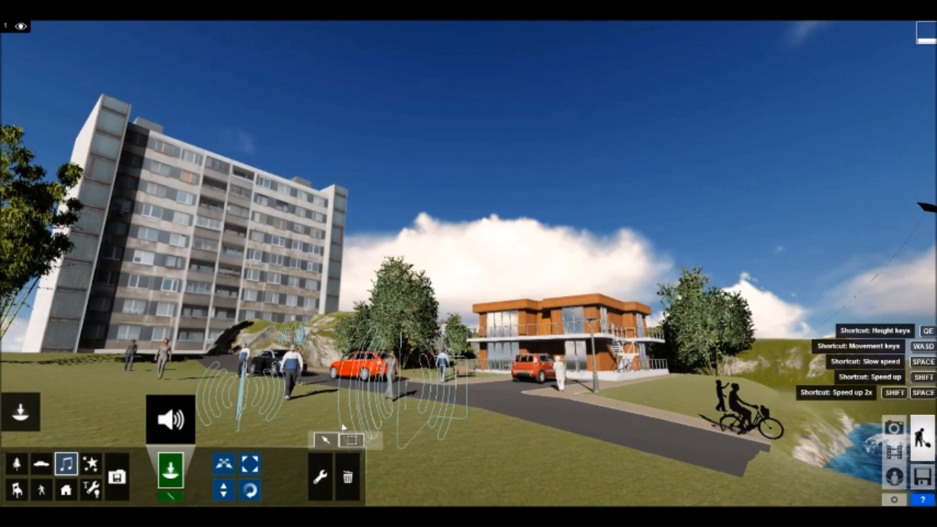
{"action": "left_click", "coordinate": [406, 382]}
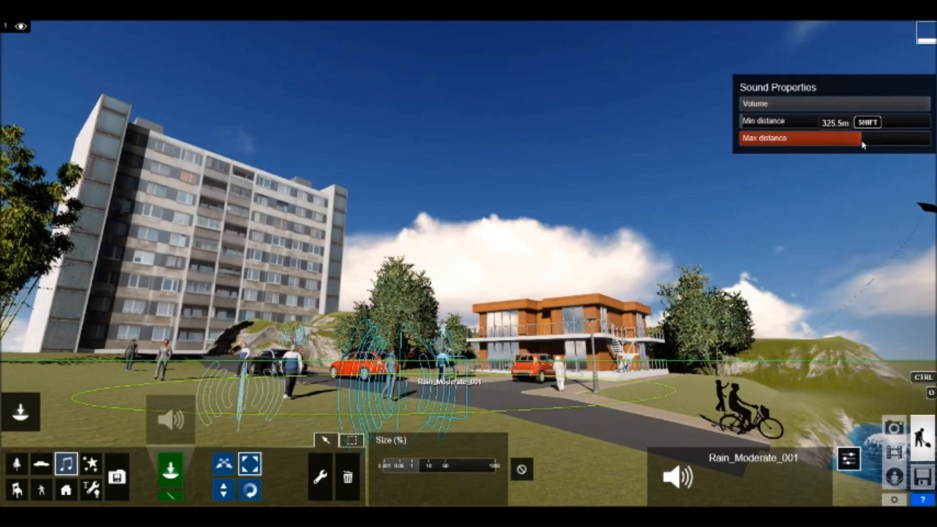
{"action": "key", "text": "s"}
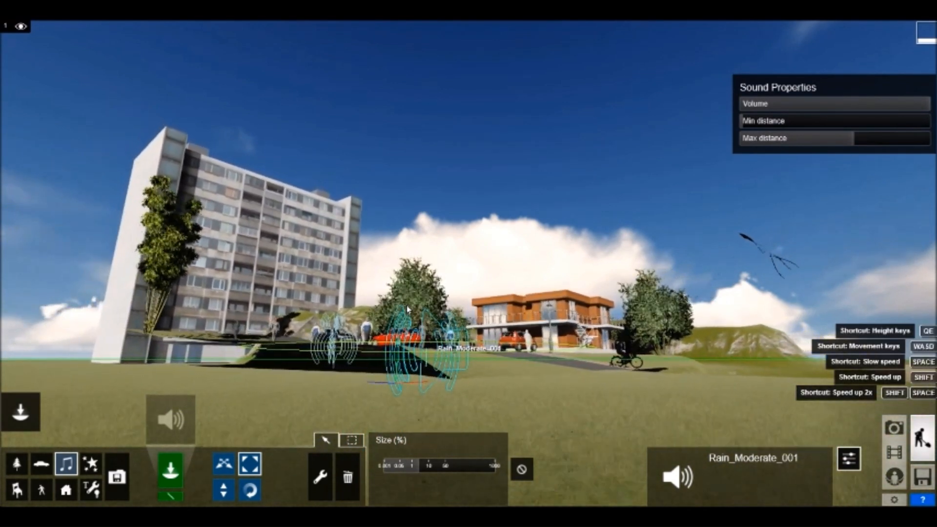
{"action": "left_click", "coordinate": [758, 124]}
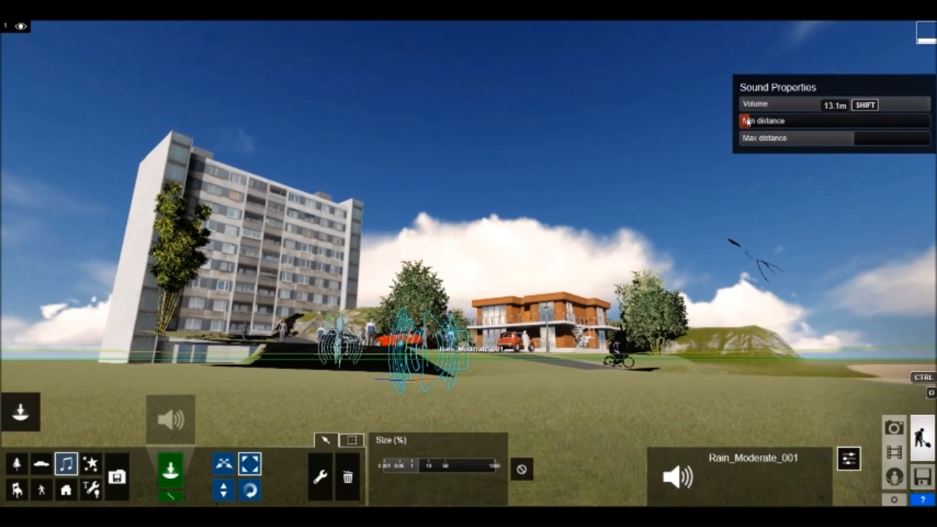
{"action": "left_click_drag", "start_coordinate": [748, 123], "coordinate": [860, 157]}
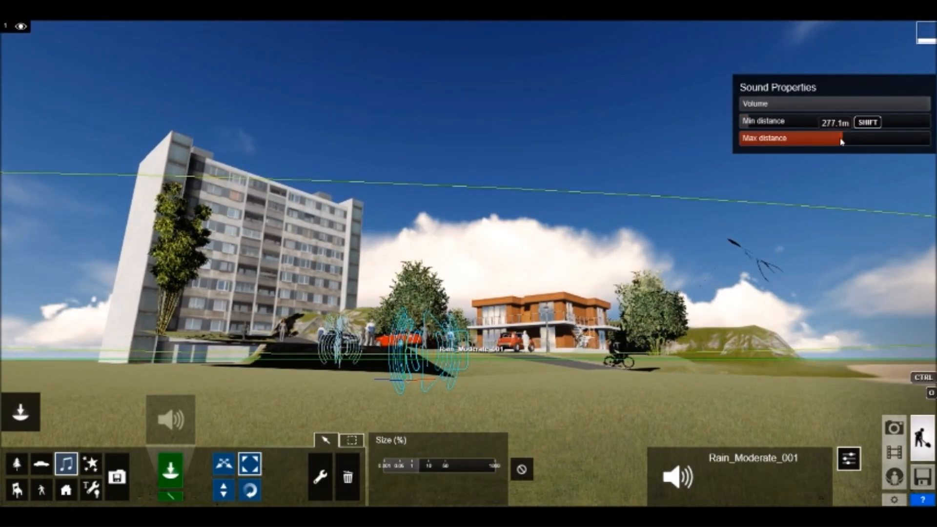
- Check the crowd sound's properties and lower the Forest_001 sound's volume to about half
{"action": "key", "text": "q"}
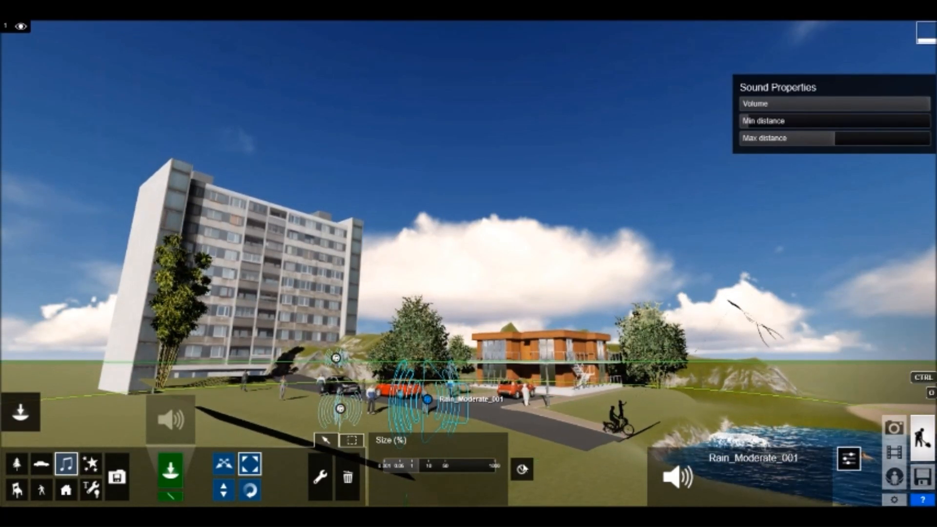
{"action": "left_click", "coordinate": [341, 408]}
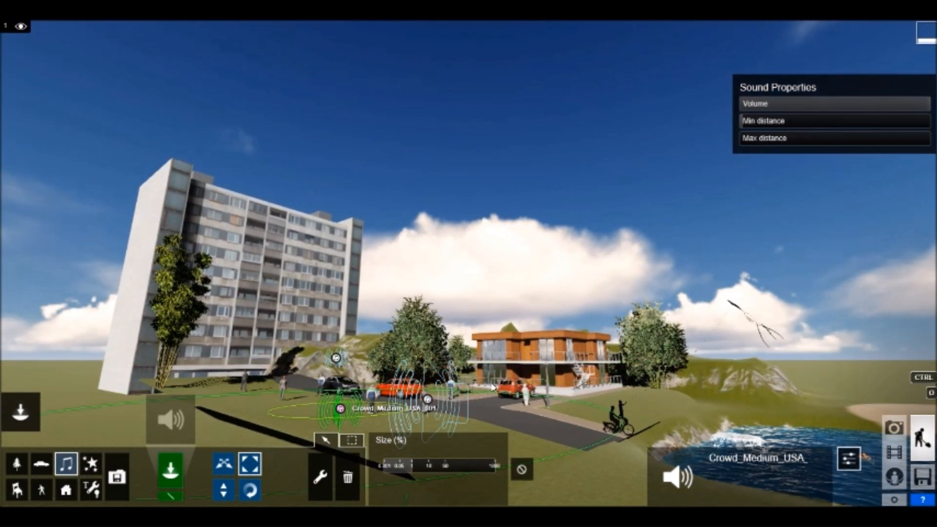
{"action": "key", "text": "s"}
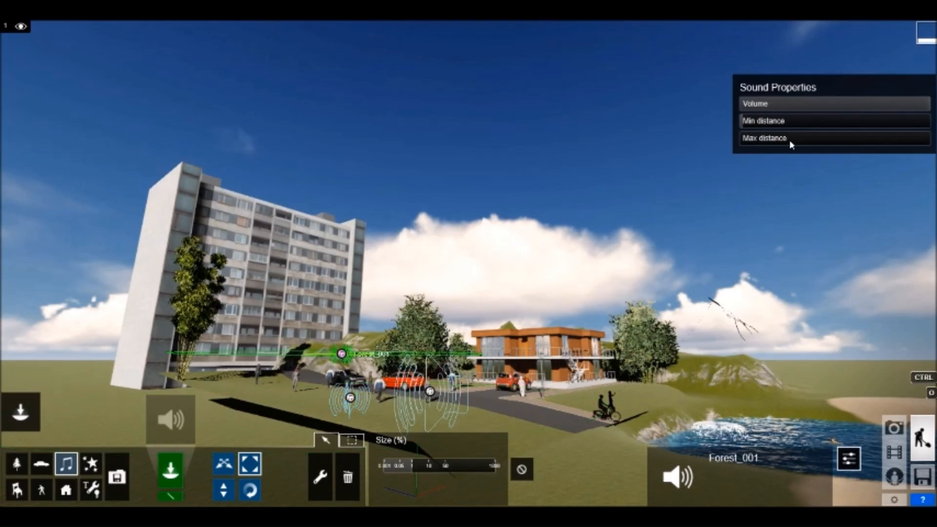
{"action": "left_click", "coordinate": [828, 104]}
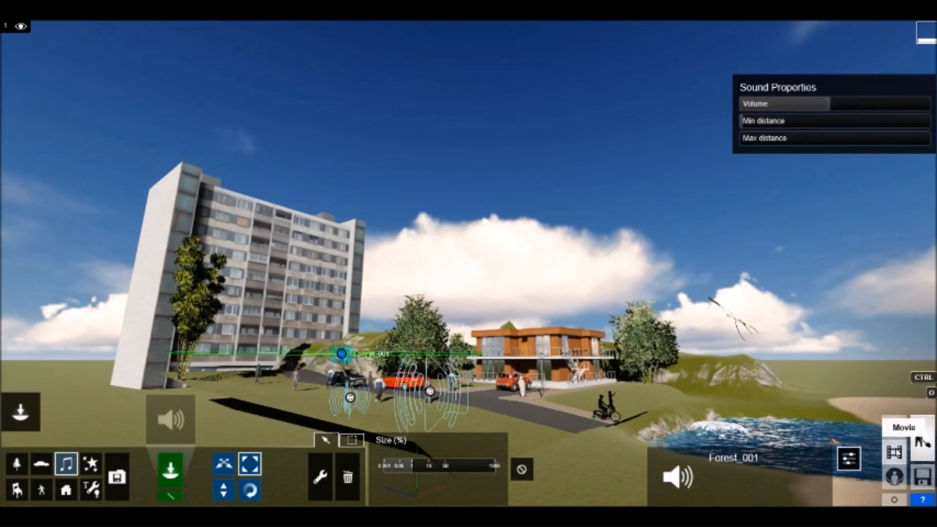
- Play the Flythrough clip in Movie mode to hear it with the adjusted sound distances and volume
{"action": "left_click", "coordinate": [894, 451]}
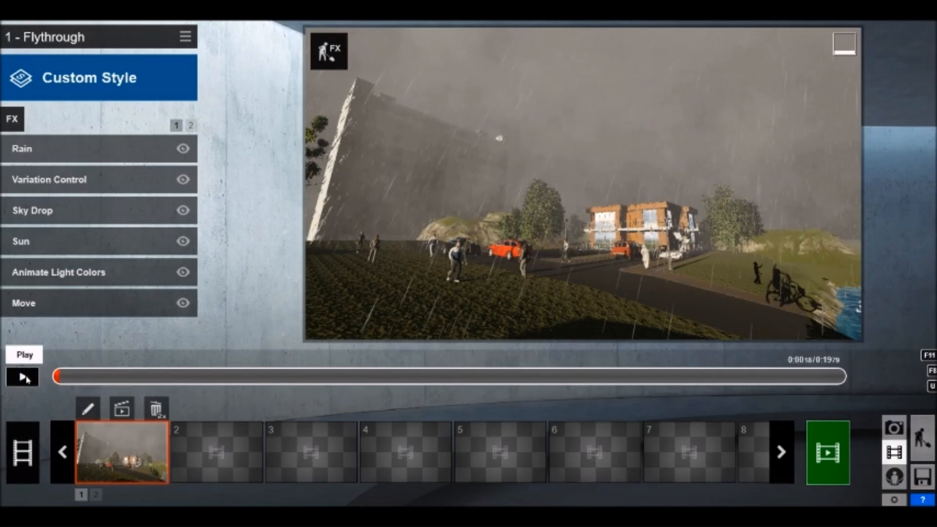
{"action": "left_click", "coordinate": [23, 377]}
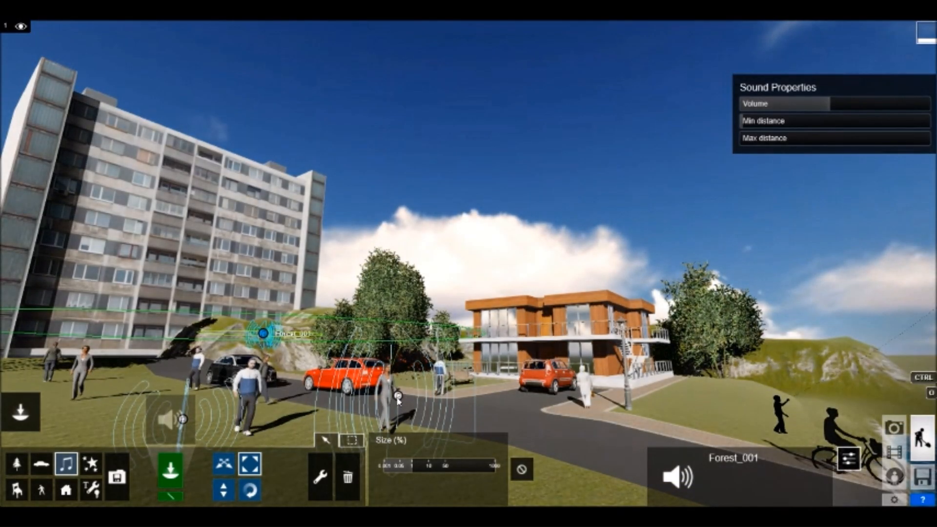
- Reduce the rain sound's max distance to nearly its minimum distance and replay the Flythrough clip in Movie mode
{"action": "left_click_drag", "start_coordinate": [796, 141], "coordinate": [751, 140]}
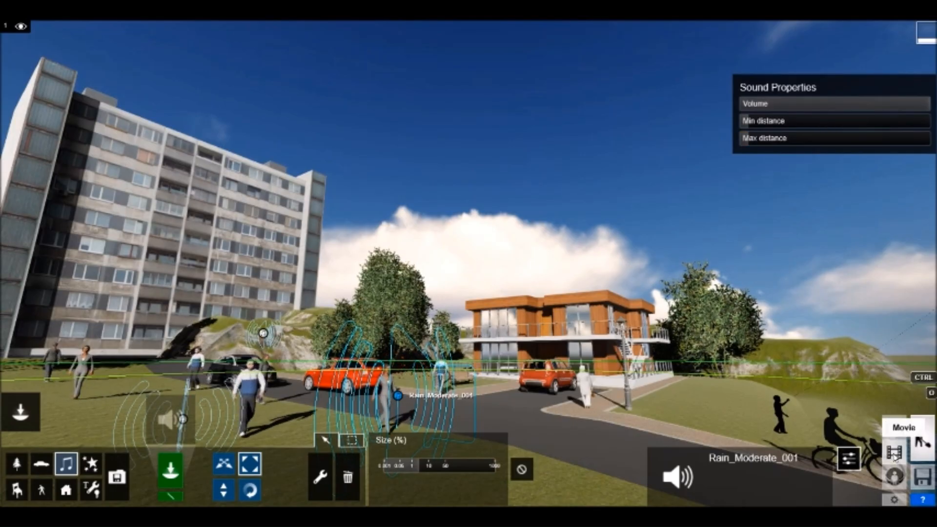
{"action": "left_click", "coordinate": [894, 453]}
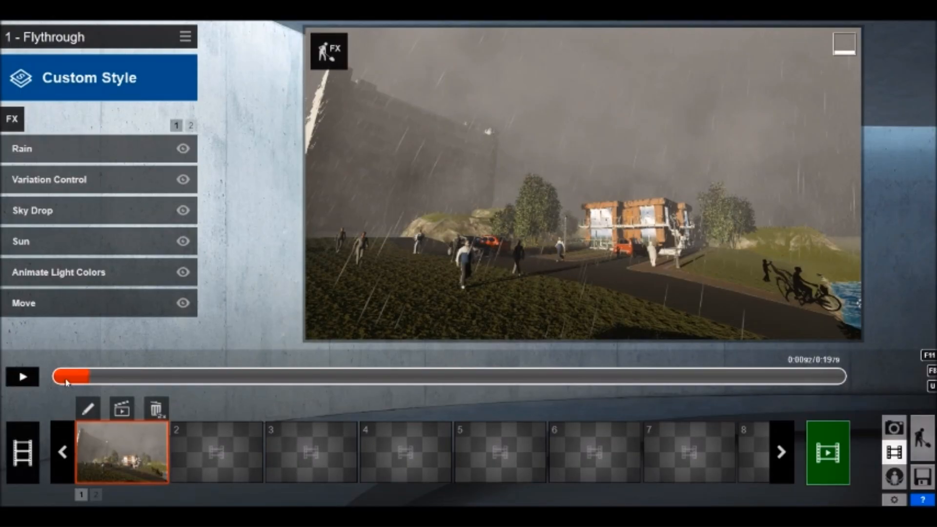
{"action": "left_click", "coordinate": [22, 377]}
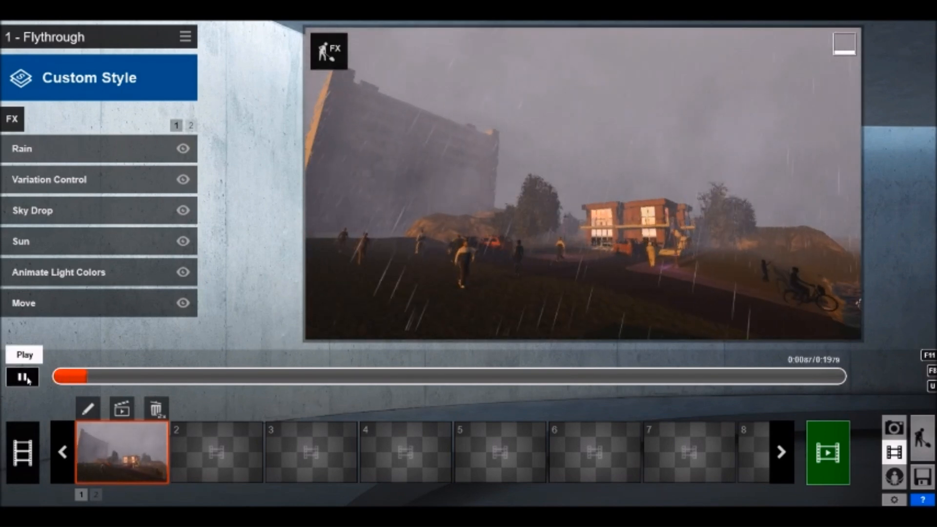